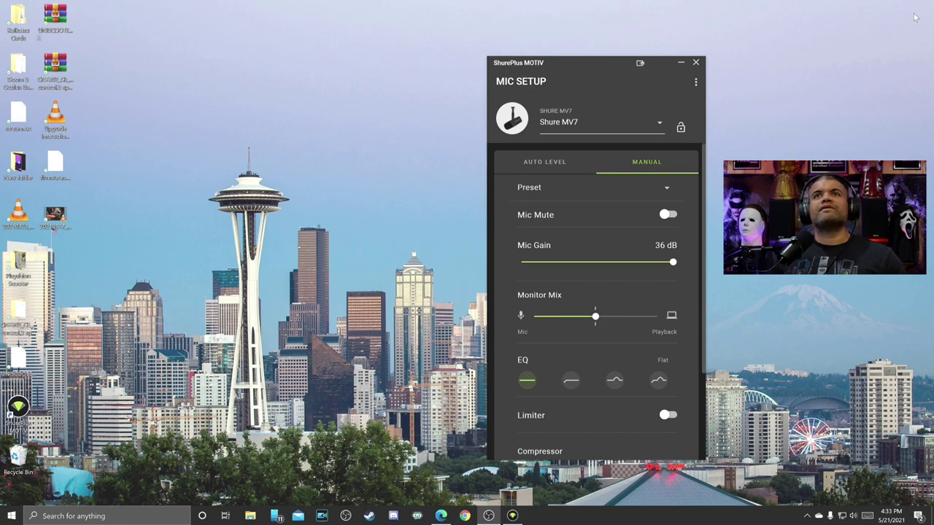
Step: Reposition the mic setup window, switch the Shure MV7 to Auto Level mode and check the available preset options
drag(561, 70, 449, 56)
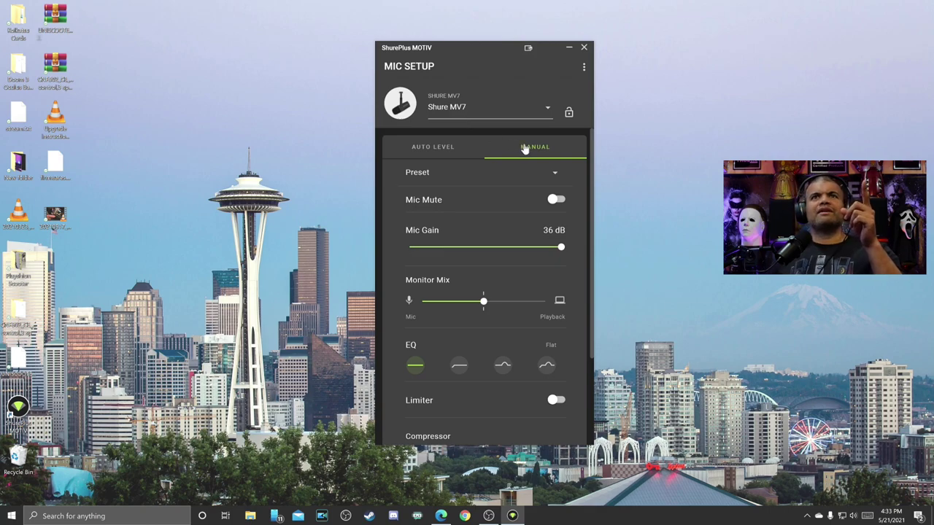
click(436, 147)
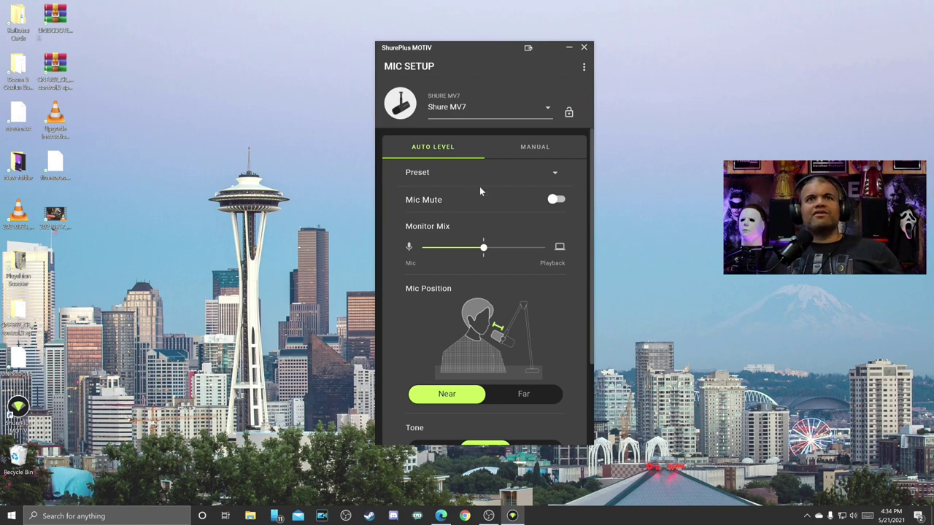
click(554, 175)
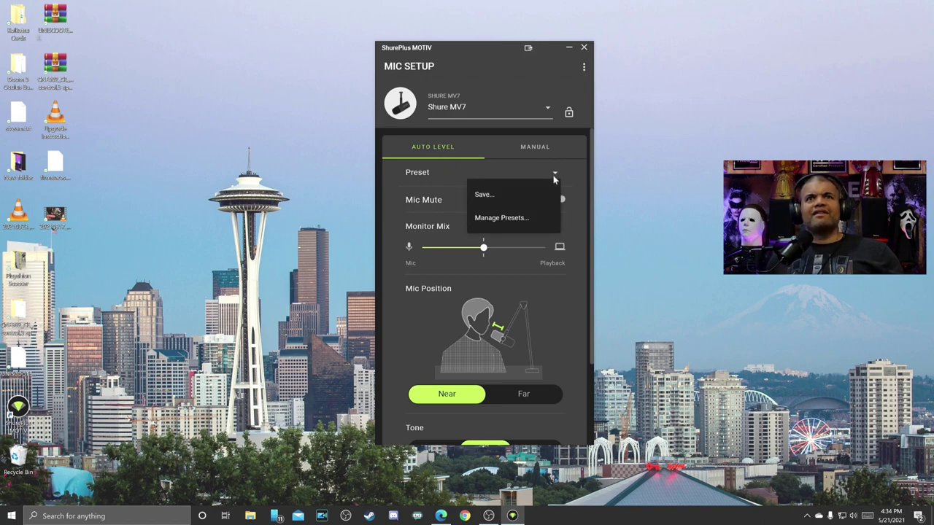
click(576, 174)
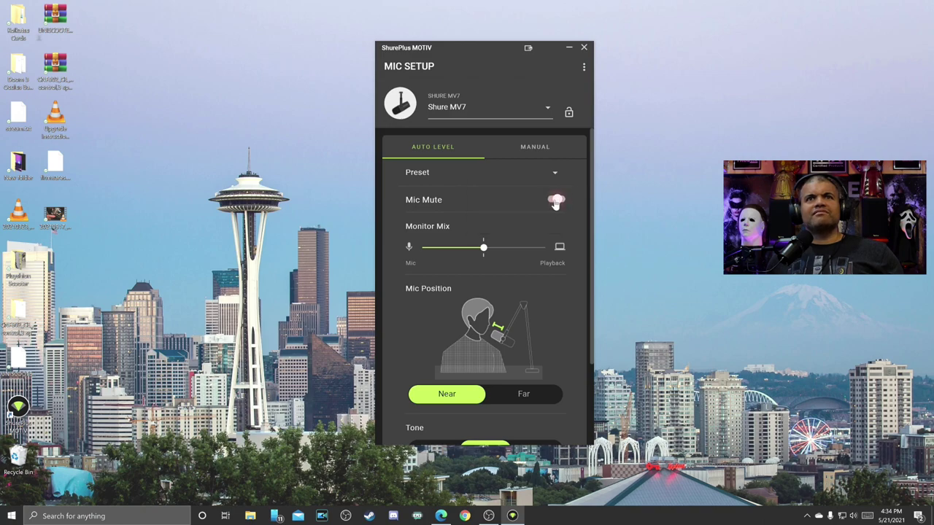
Step: Turn Mic Mute on briefly and switch it back off
click(556, 202)
click(555, 202)
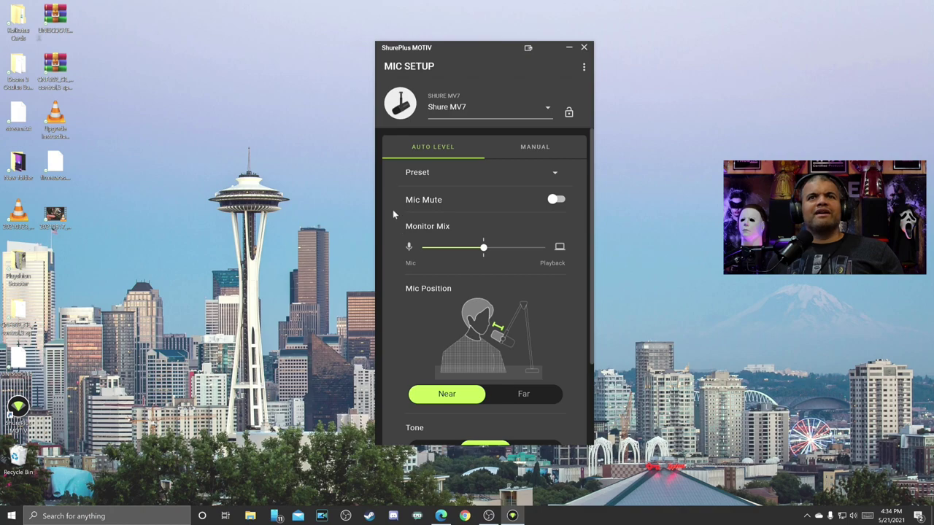
Step: Try the Dark, Natural and Bright tone settings and return the tone to Natural
scroll(393, 214, down, 1)
scroll(392, 209, down, 1)
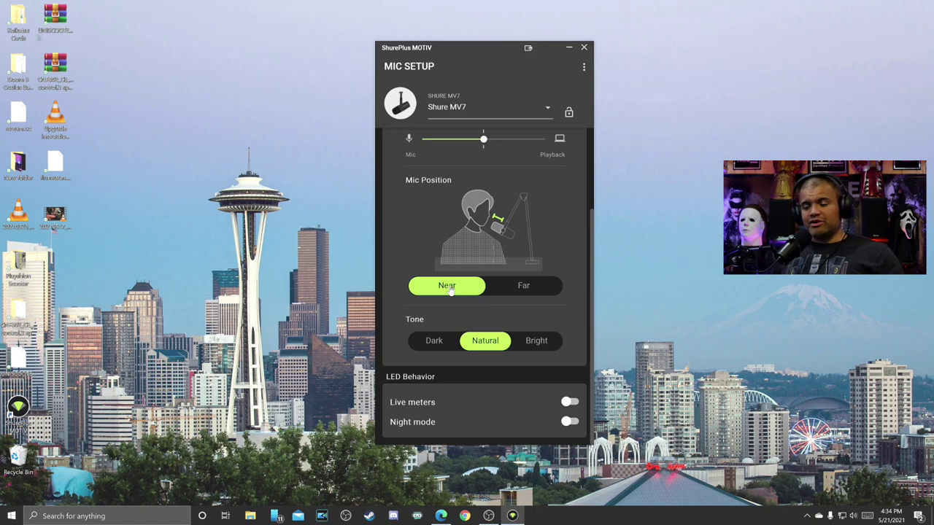
click(434, 344)
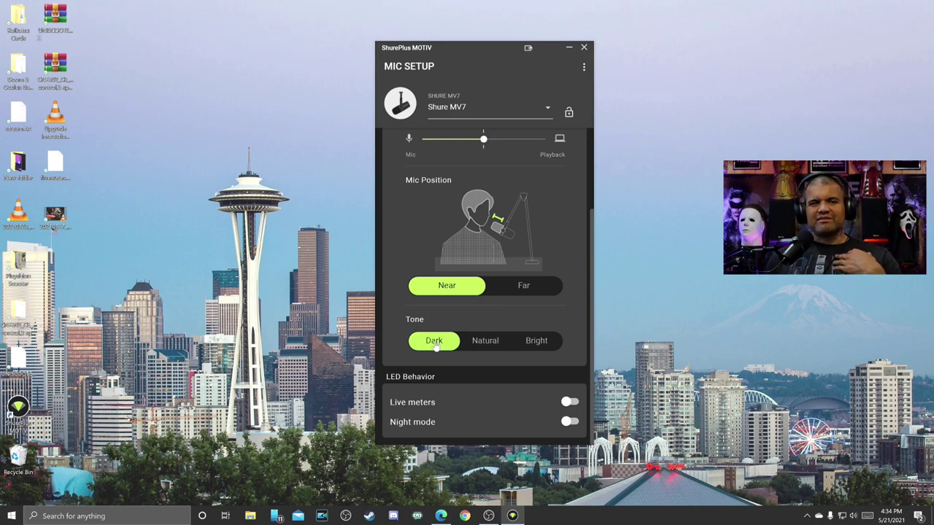
click(481, 347)
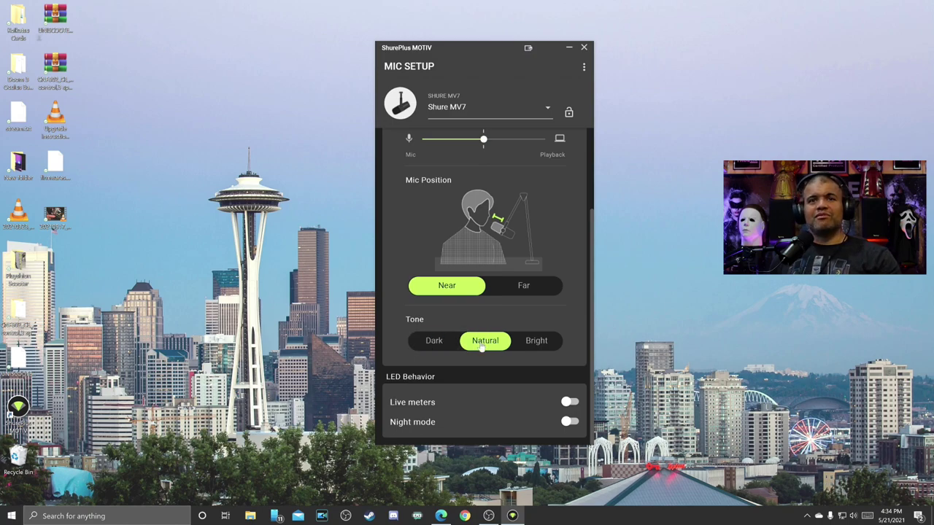
click(526, 348)
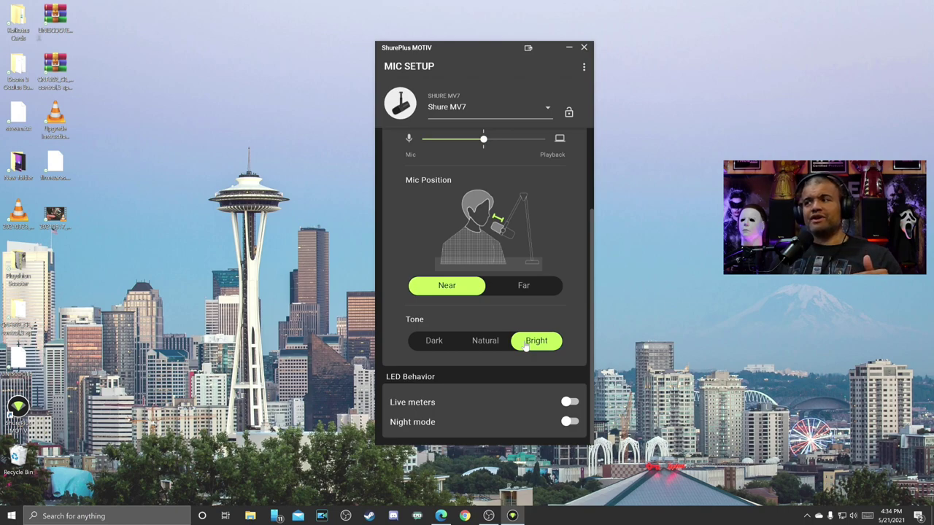
click(487, 347)
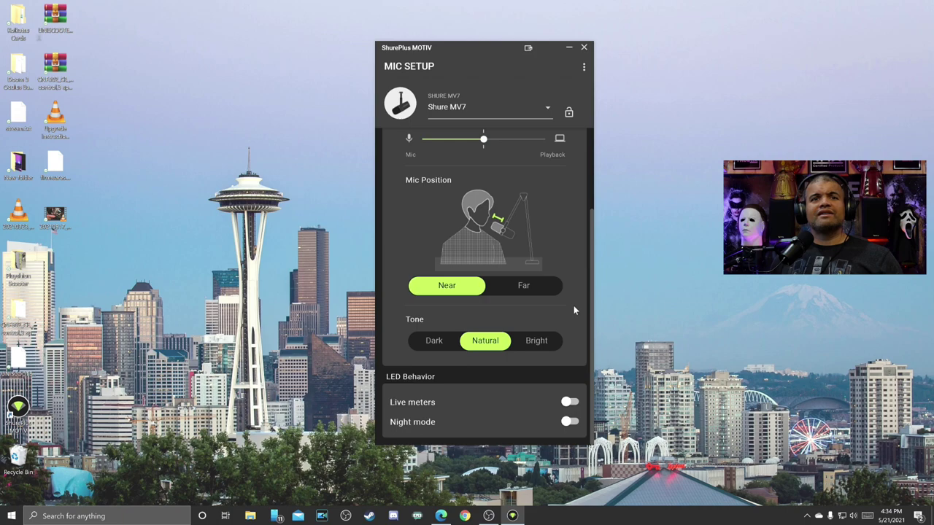
Step: Enable Live meters for the mic's LED and try Night mode on and off, leaving it off
click(569, 403)
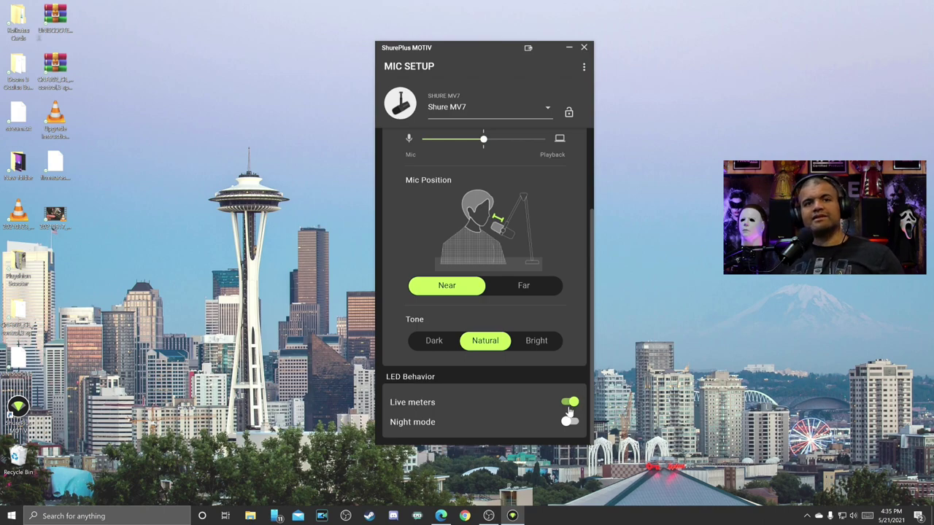
click(570, 425)
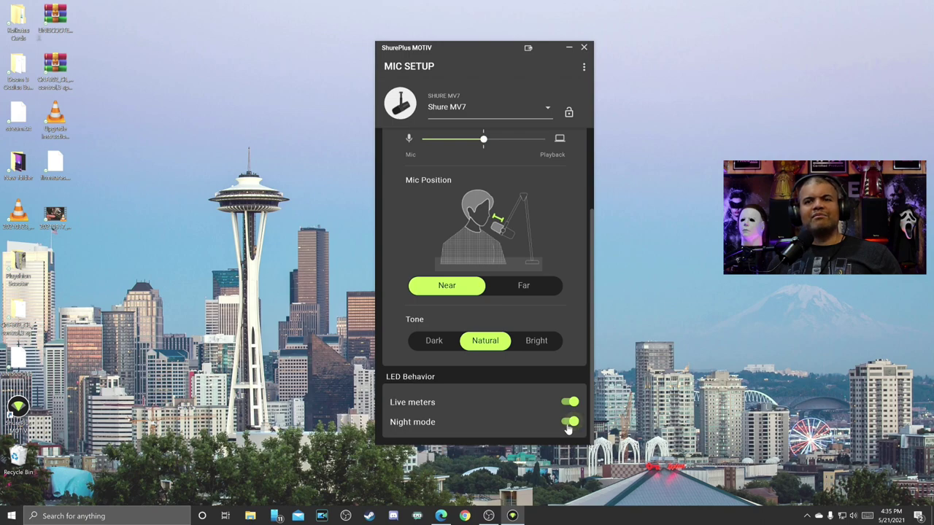
click(569, 423)
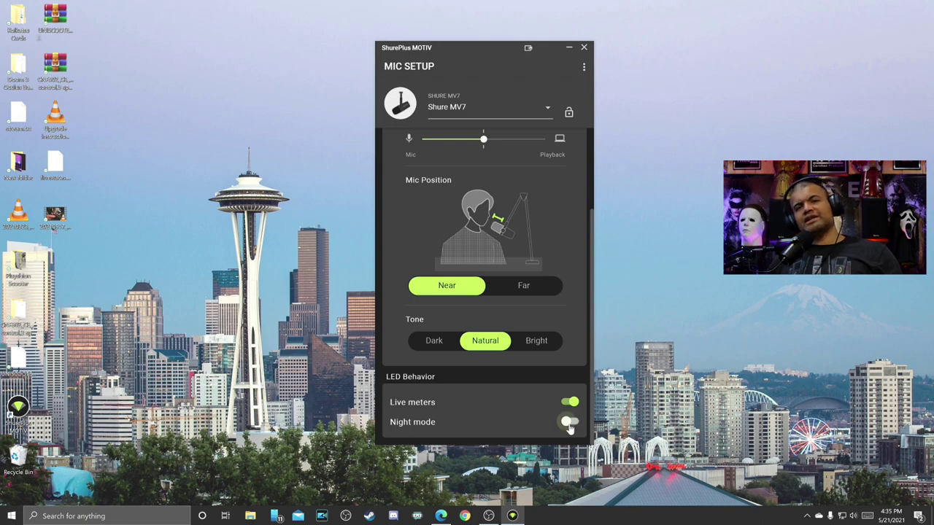
click(569, 423)
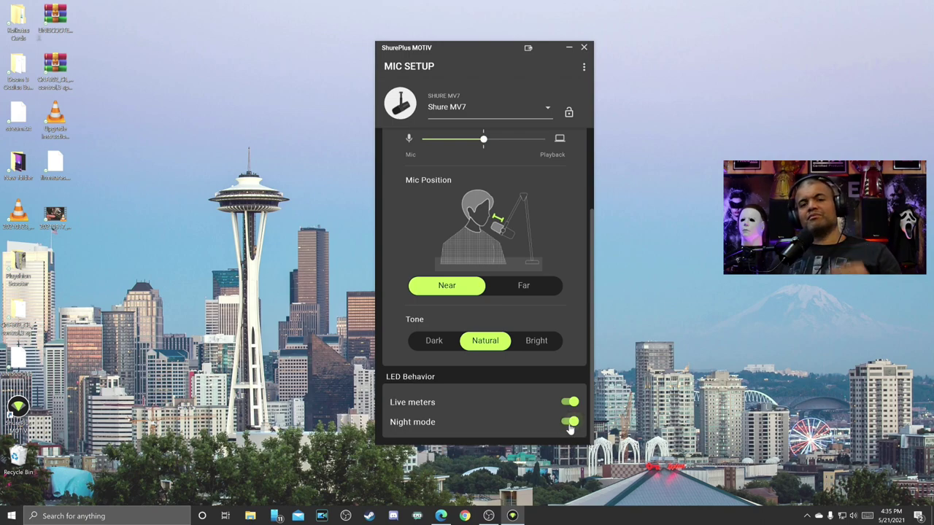
click(569, 423)
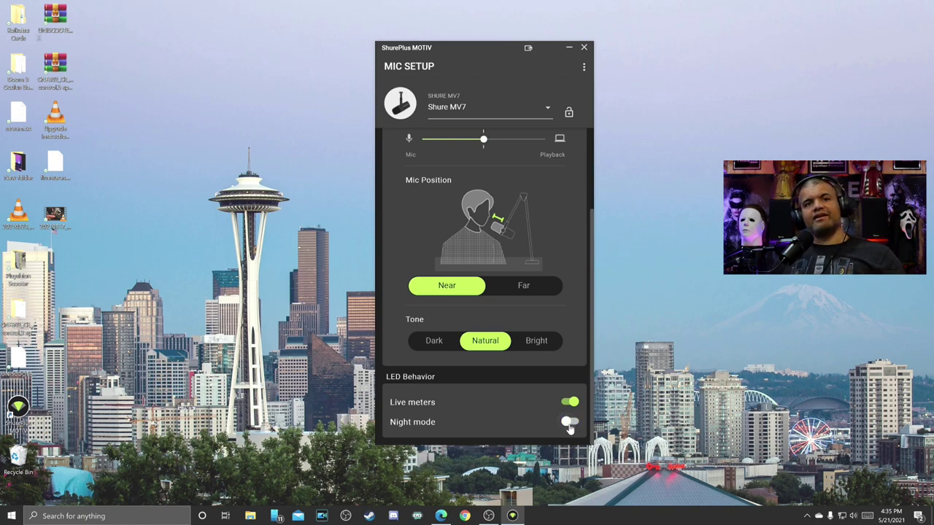
scroll(580, 214, up, 3)
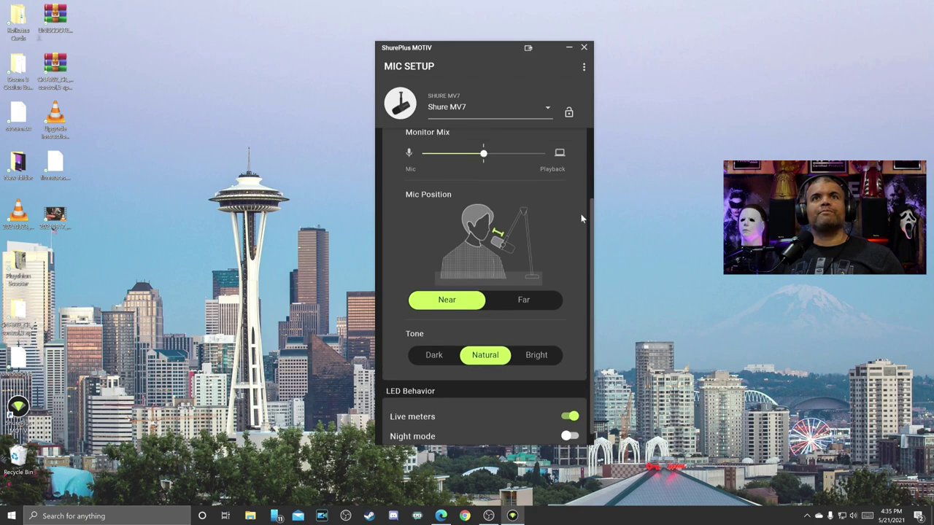
scroll(581, 213, down, 3)
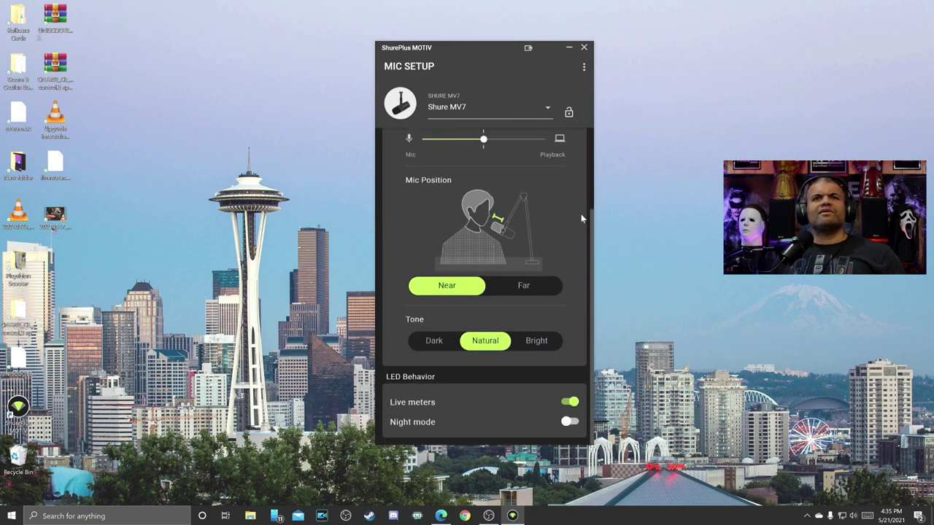
scroll(581, 213, up, 3)
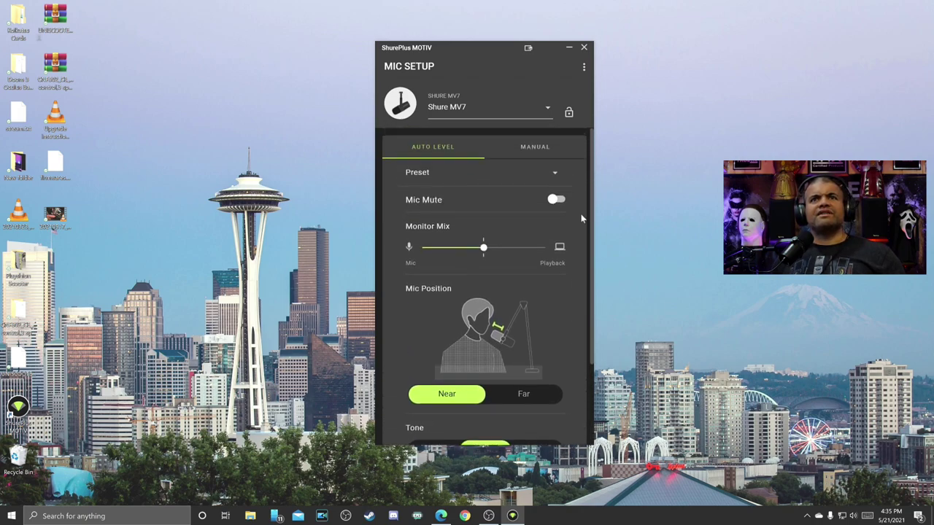
scroll(581, 213, down, 3)
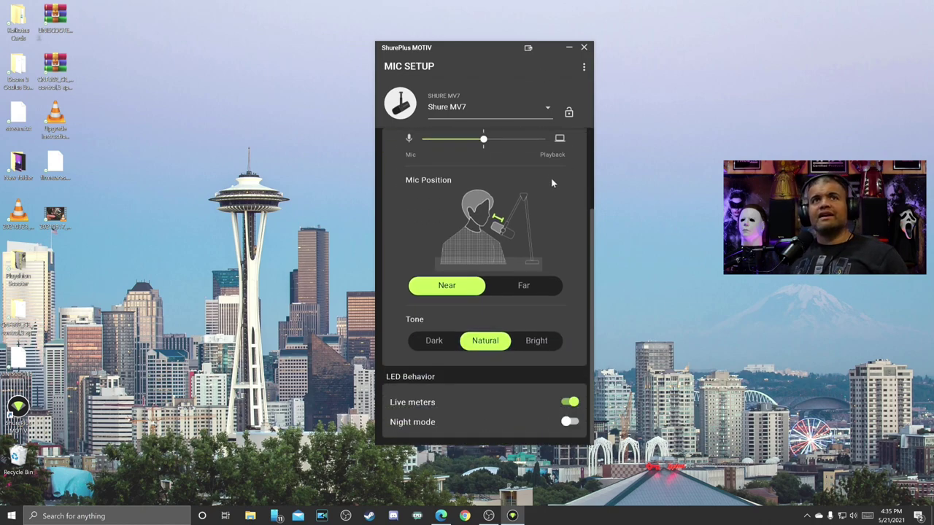
Step: Switch the microphone to Manual mode and look over its gain, monitor mix, EQ, limiter and compressor settings
scroll(547, 179, up, 3)
click(533, 151)
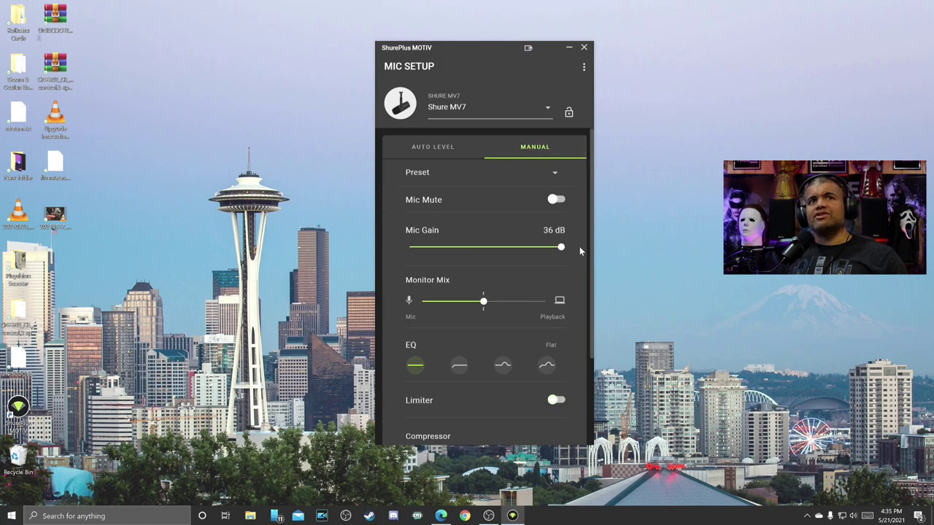
scroll(575, 248, down, 1)
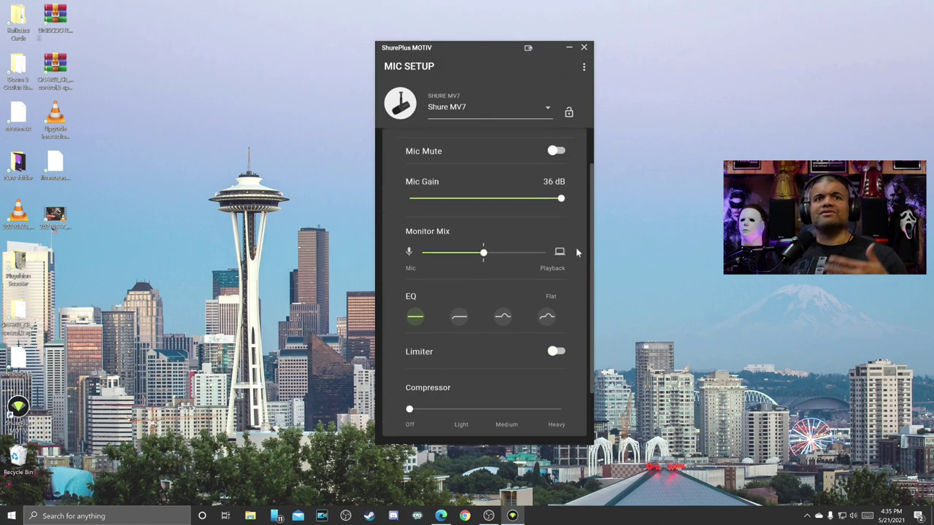
scroll(575, 247, down, 1)
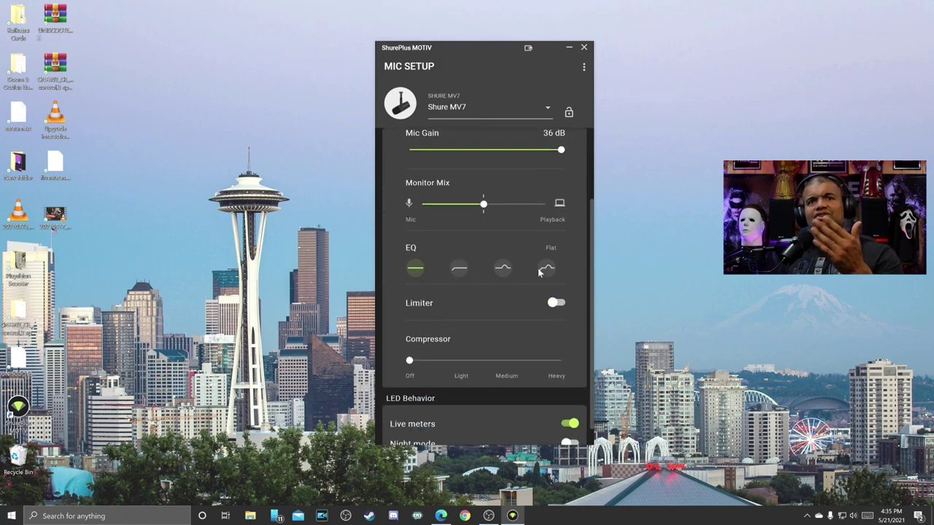
scroll(568, 283, down, 1)
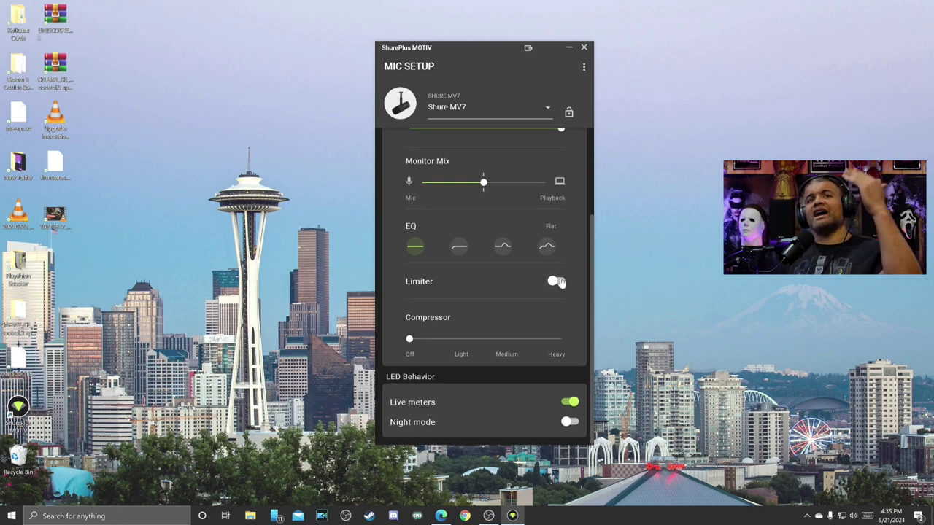
Step: Try the compressor at Light, Medium and Heavy and return it to Off
click(458, 338)
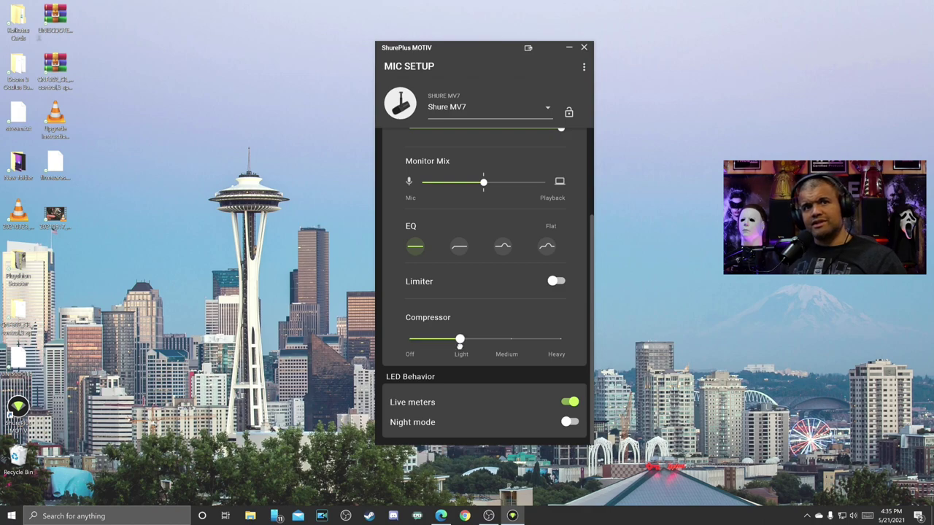
click(506, 340)
click(561, 339)
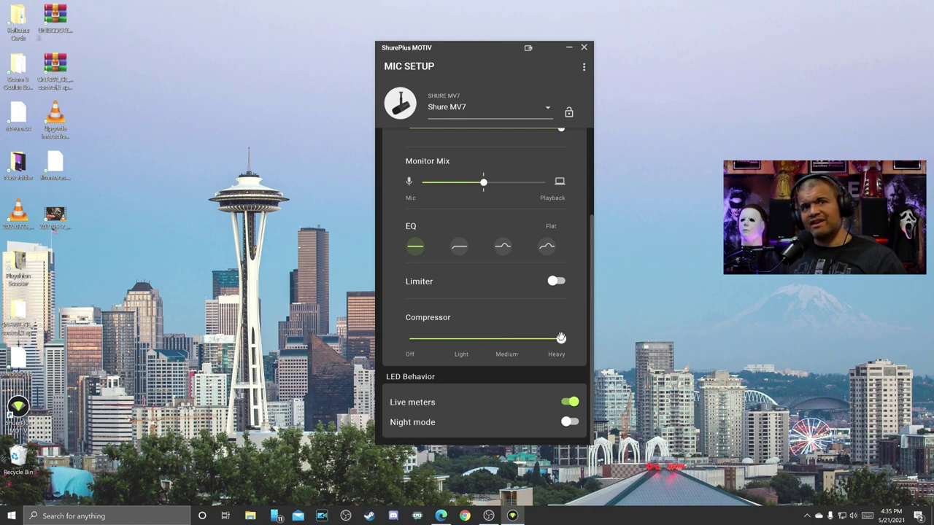
click(504, 340)
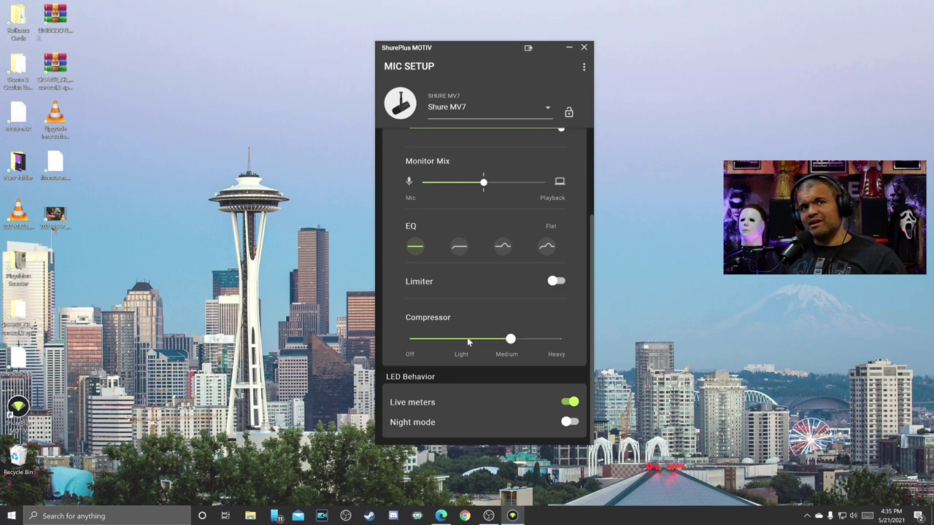
click(468, 339)
click(423, 340)
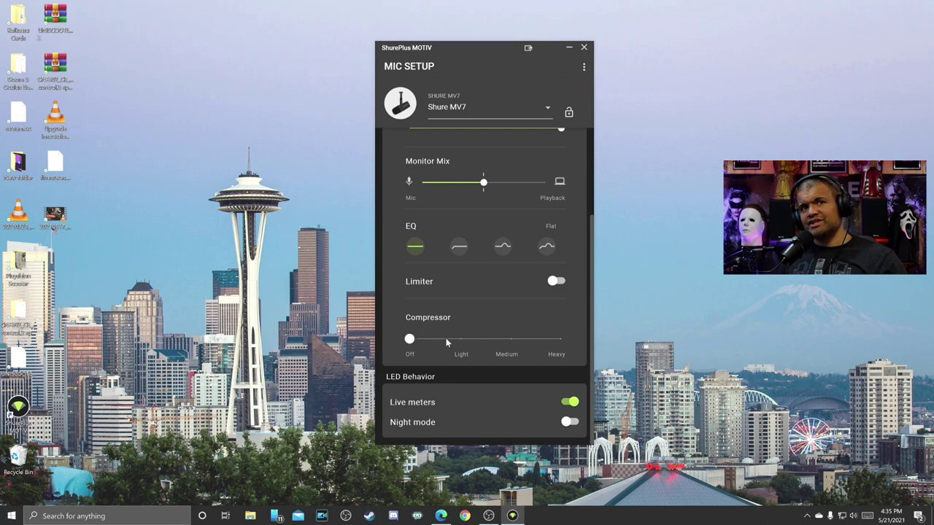
Step: Compare the sound with the limiter on and off, leaving the limiter on
click(556, 282)
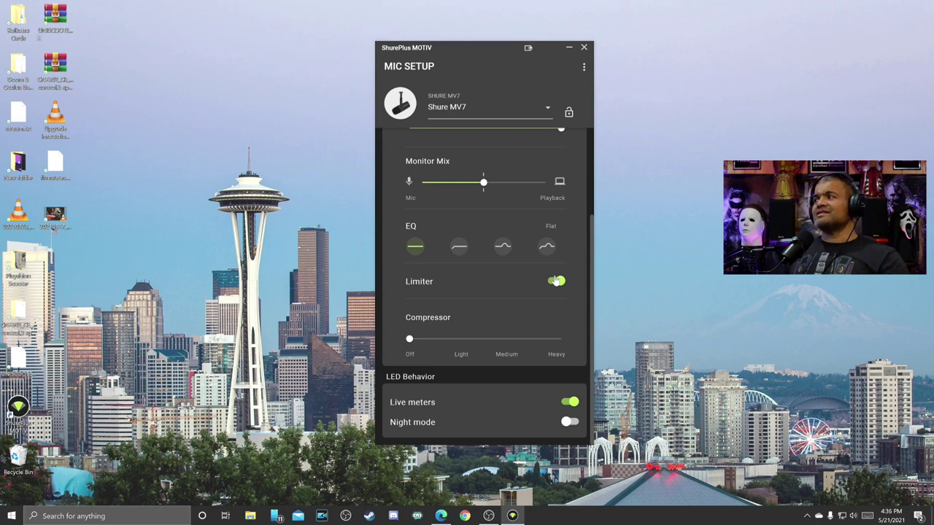
click(557, 283)
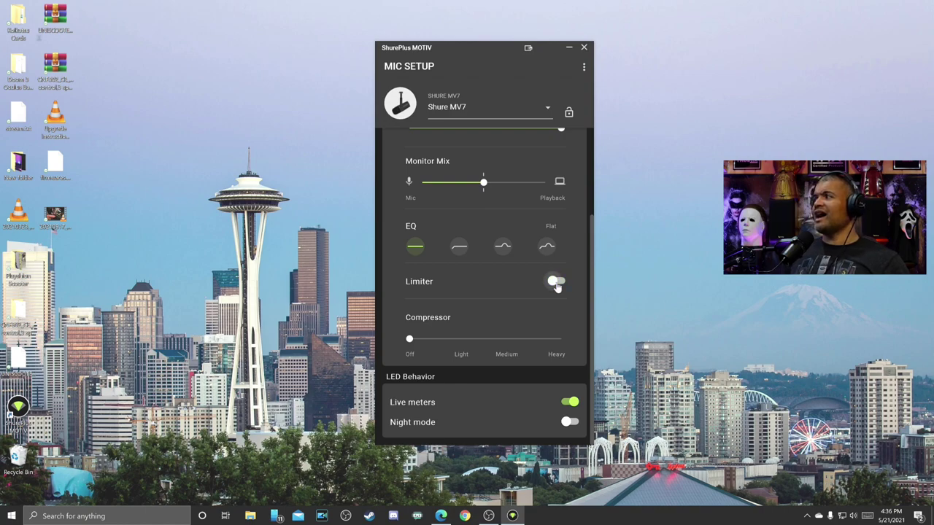
click(557, 283)
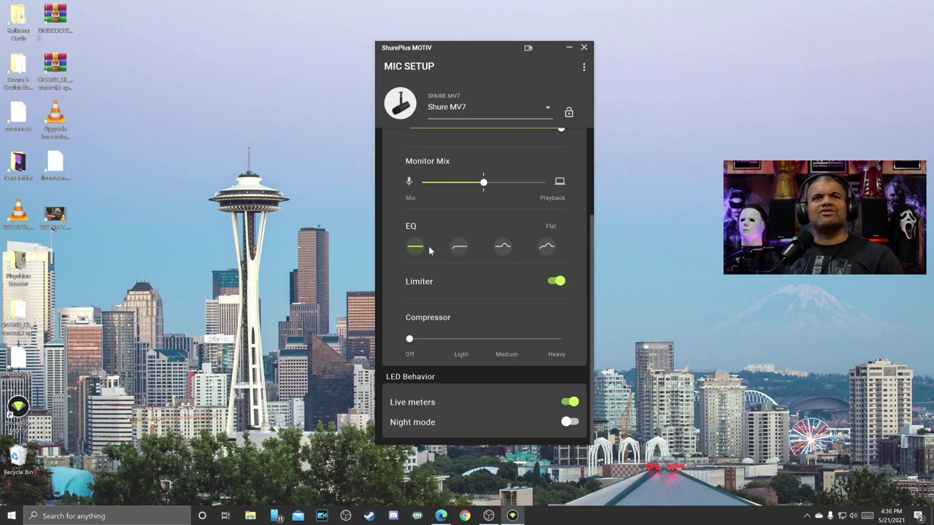
Step: Try the High pass, Presence boost and combined High pass & Presence boost EQ modes, and return the EQ to Flat
click(459, 248)
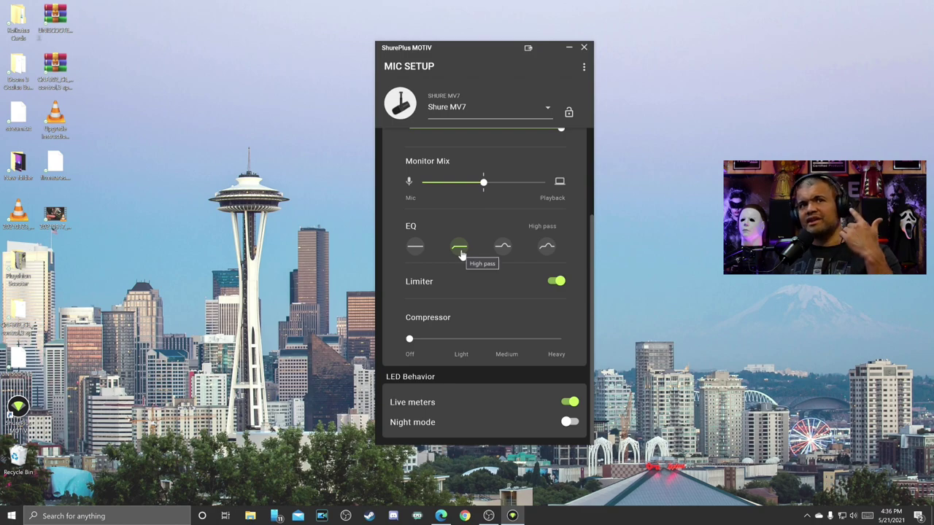
click(502, 248)
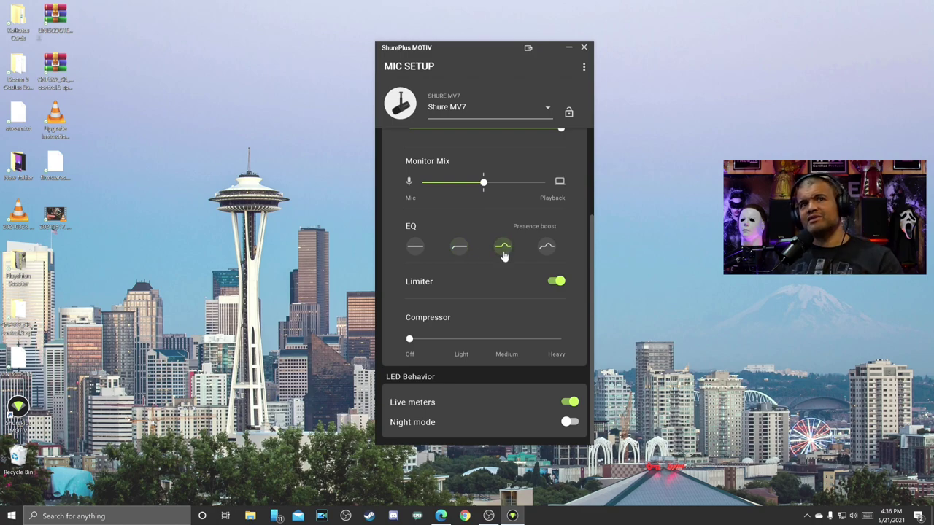
click(544, 253)
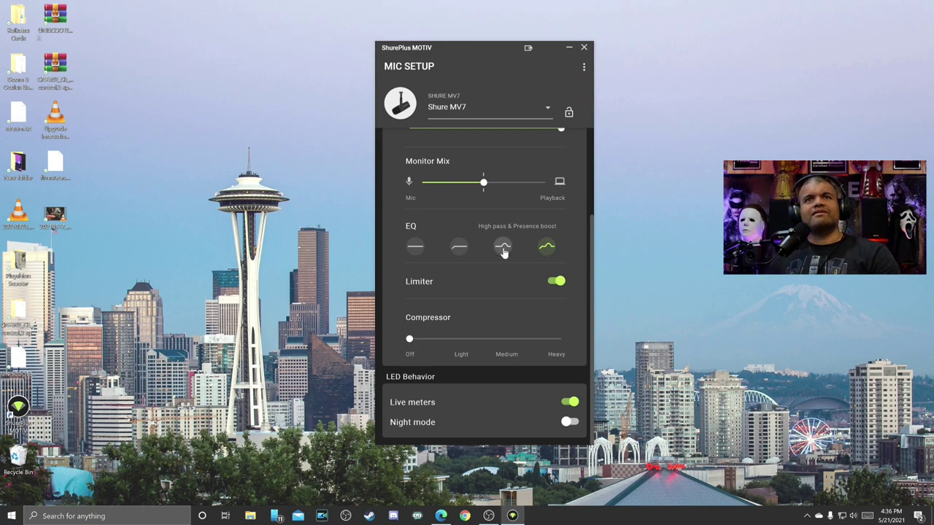
click(460, 248)
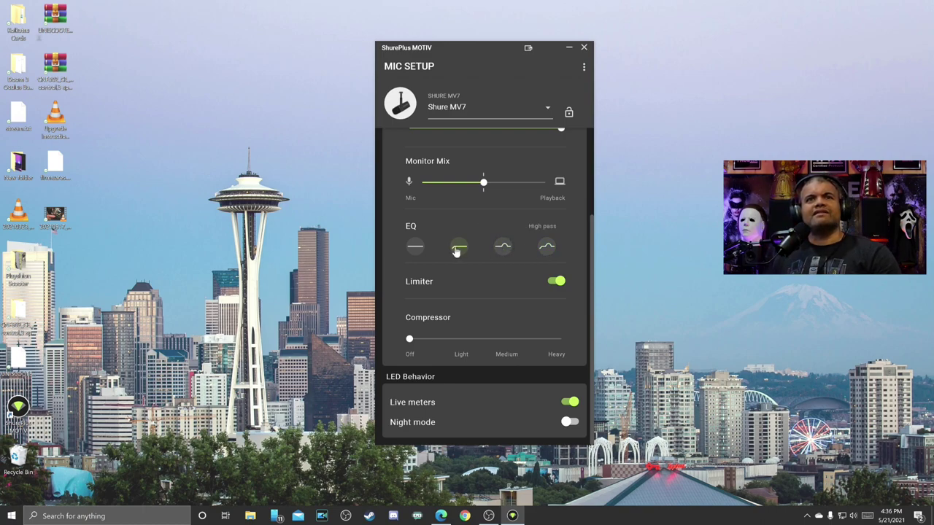
click(415, 248)
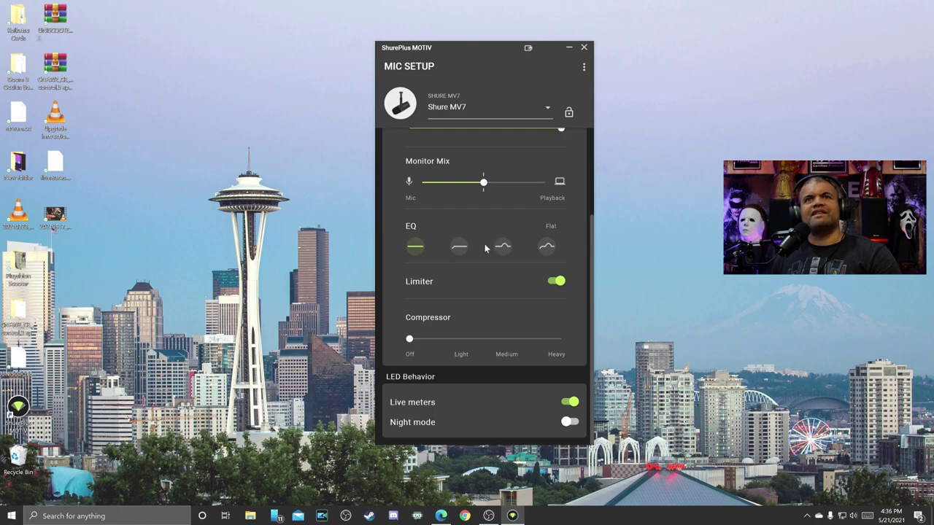
Step: Review the Manual settings once more, return the microphone to Auto Level mode, and close ShurePlus MOTIV
scroll(575, 240, up, 3)
scroll(574, 251, down, 1)
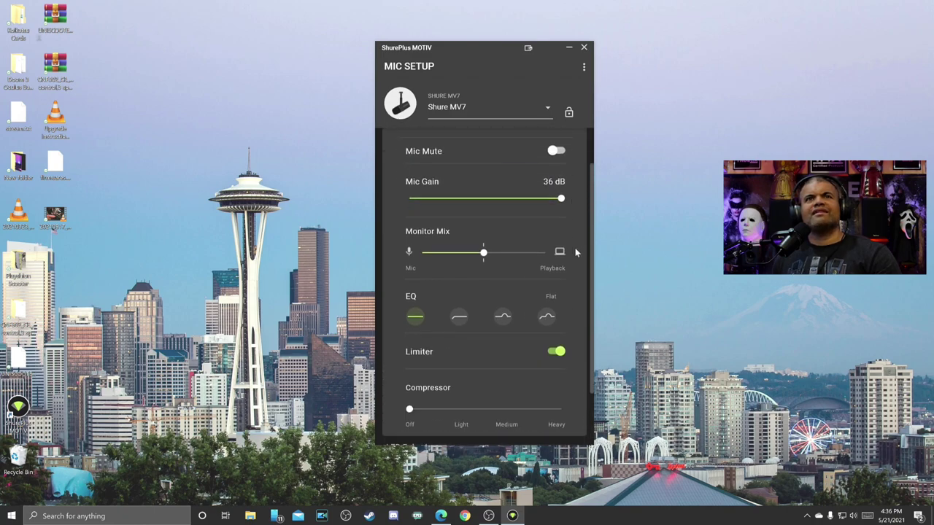
scroll(575, 251, up, 1)
scroll(575, 252, down, 3)
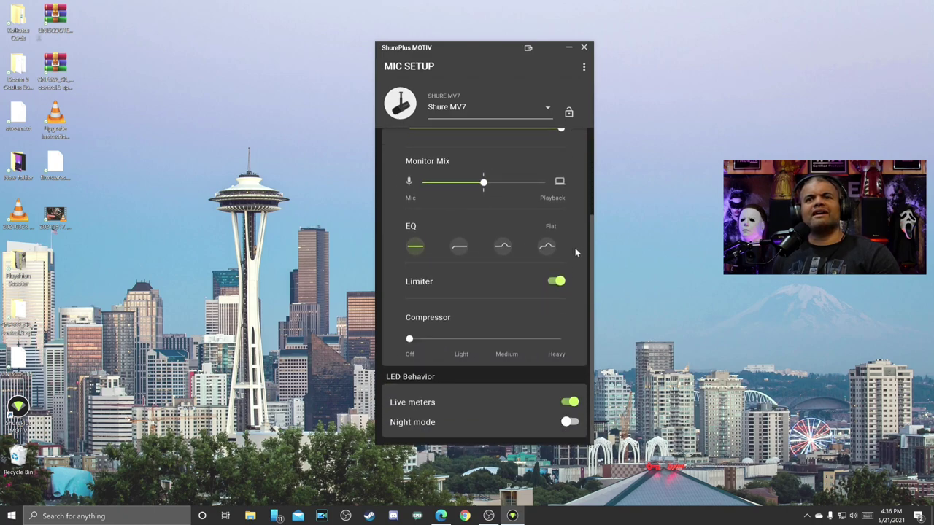
scroll(574, 247, up, 3)
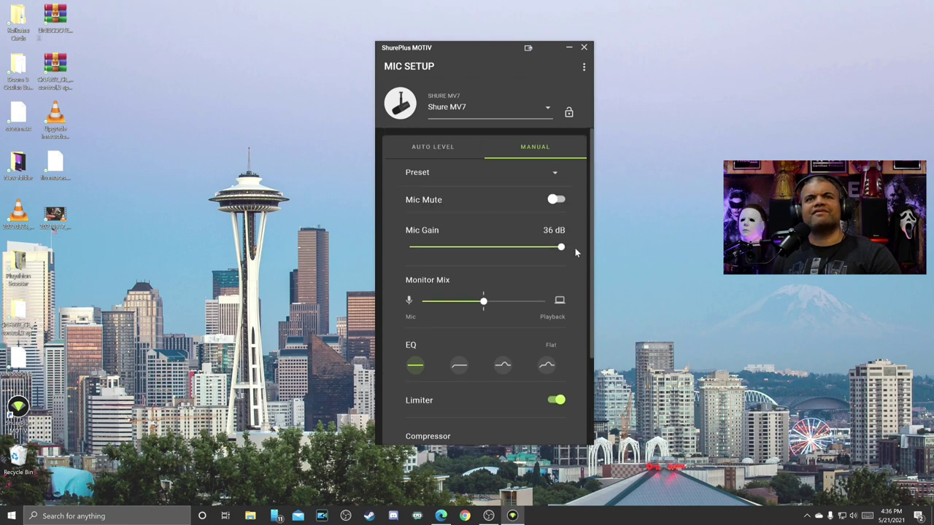
click(439, 149)
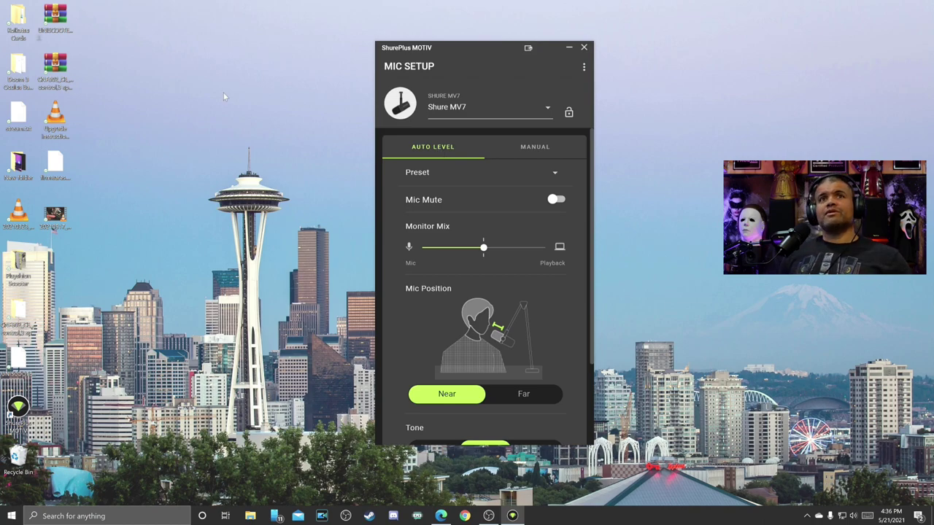
click(584, 47)
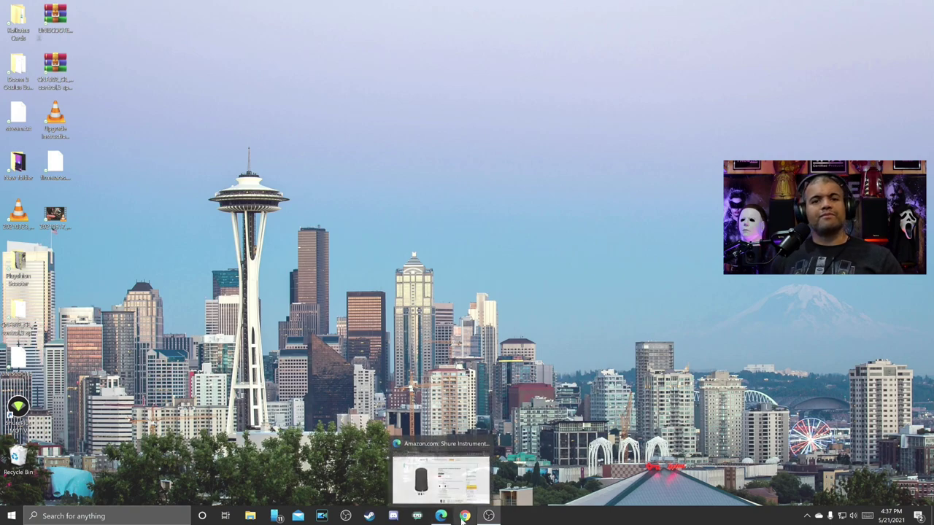
Step: Switch to the Edge browser and look at the Amazon product page for the Shure RK345 windscreen
click(437, 512)
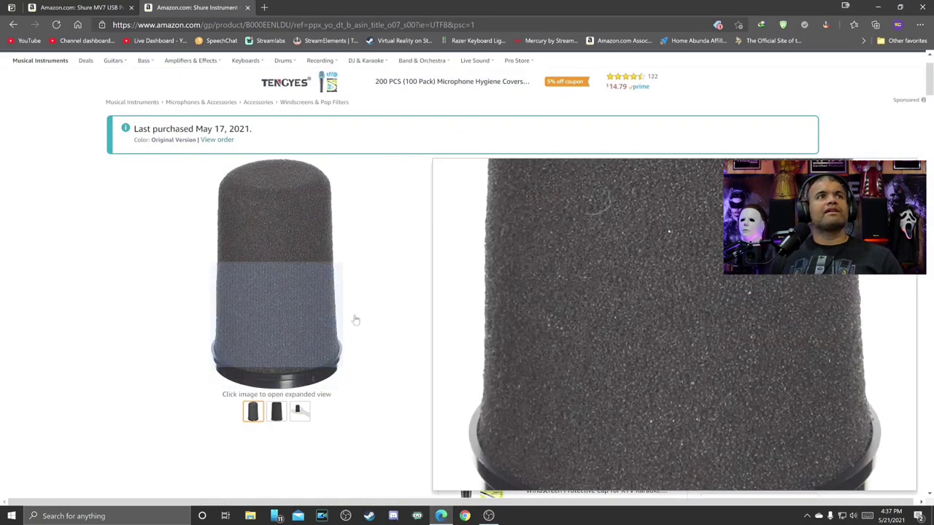
scroll(356, 318, down, 1)
scroll(356, 319, up, 1)
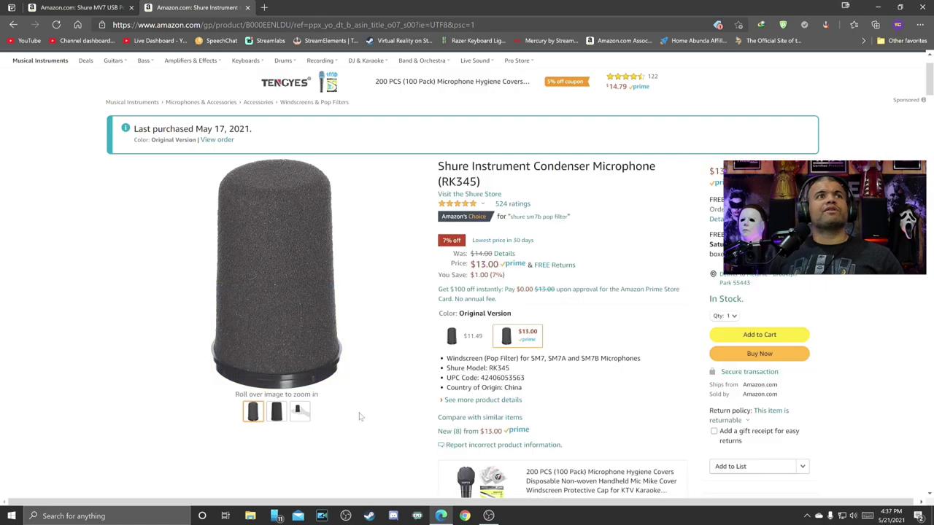